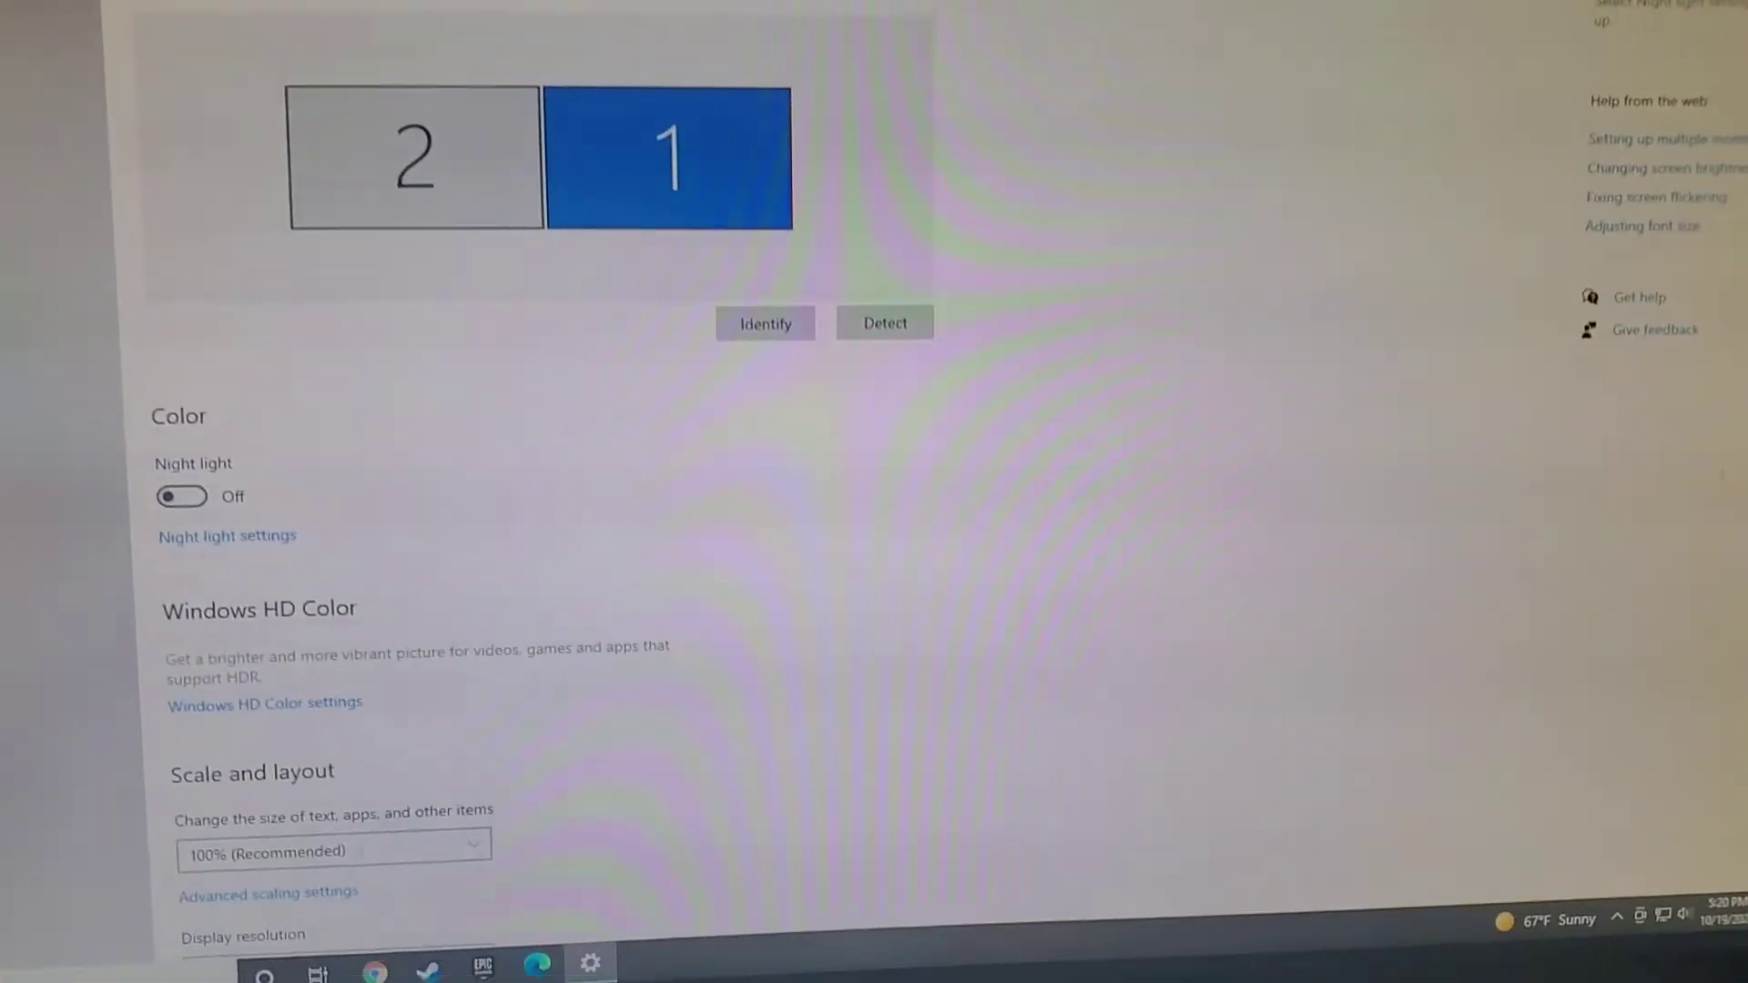
scroll(628, 67, down, 3)
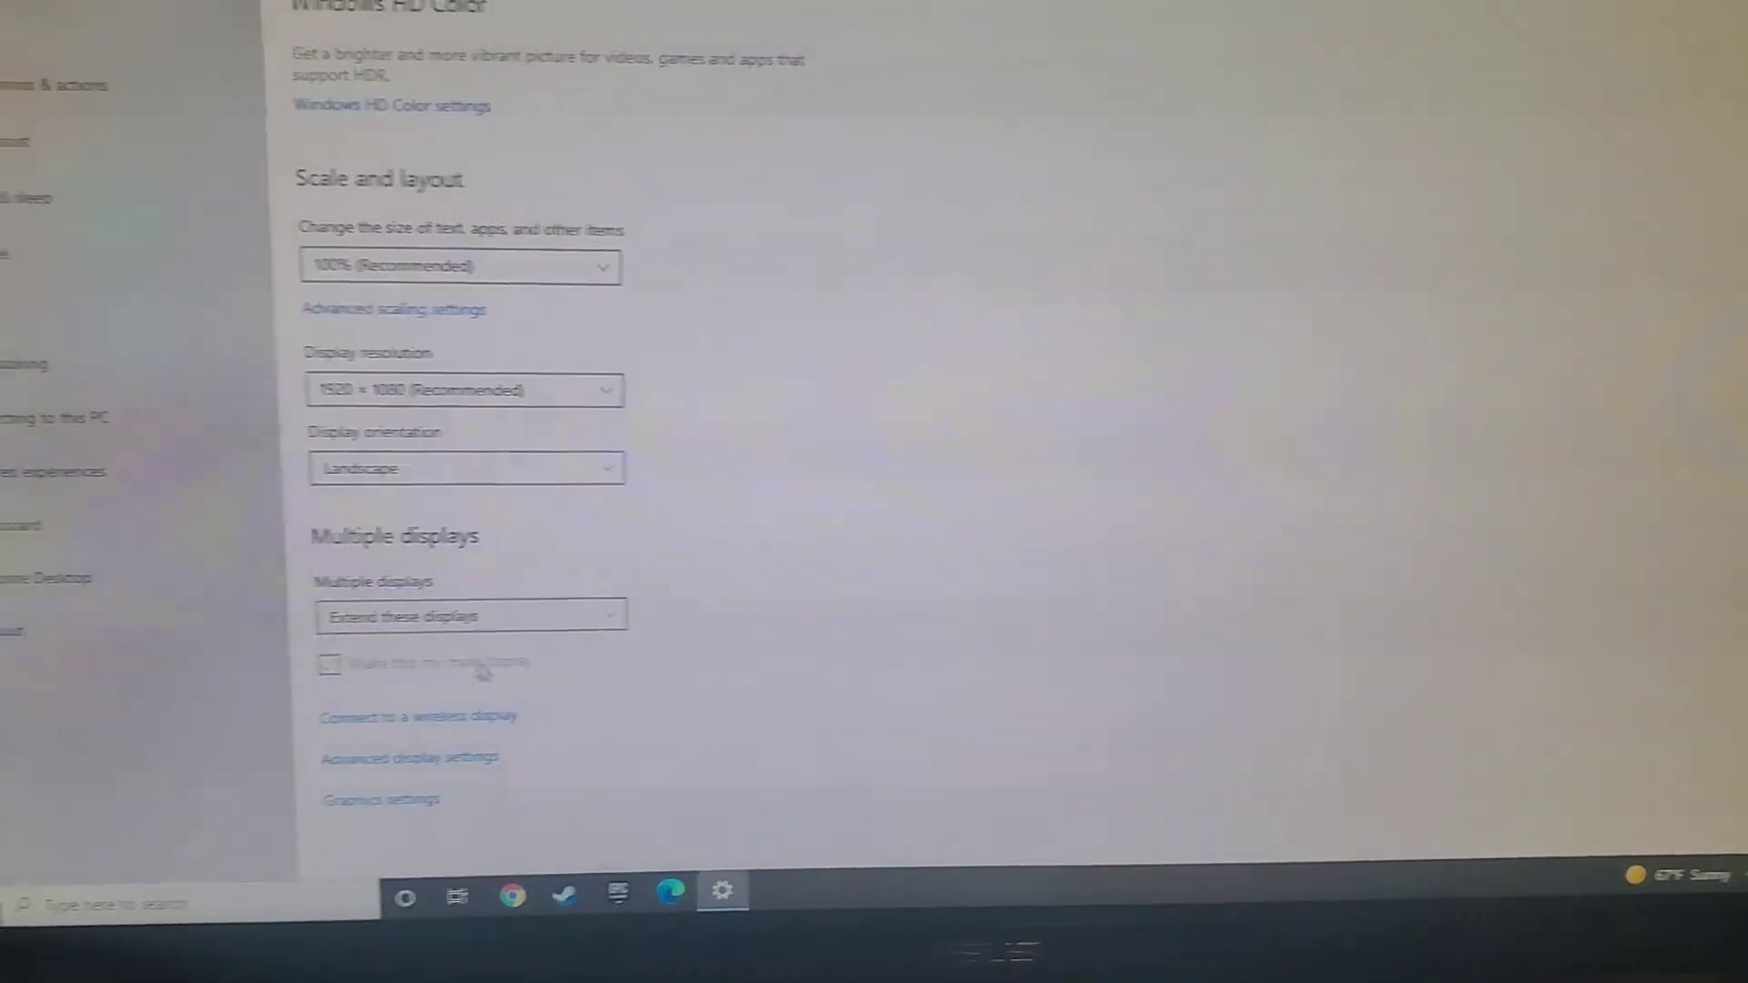
scroll(511, 501, up, 4)
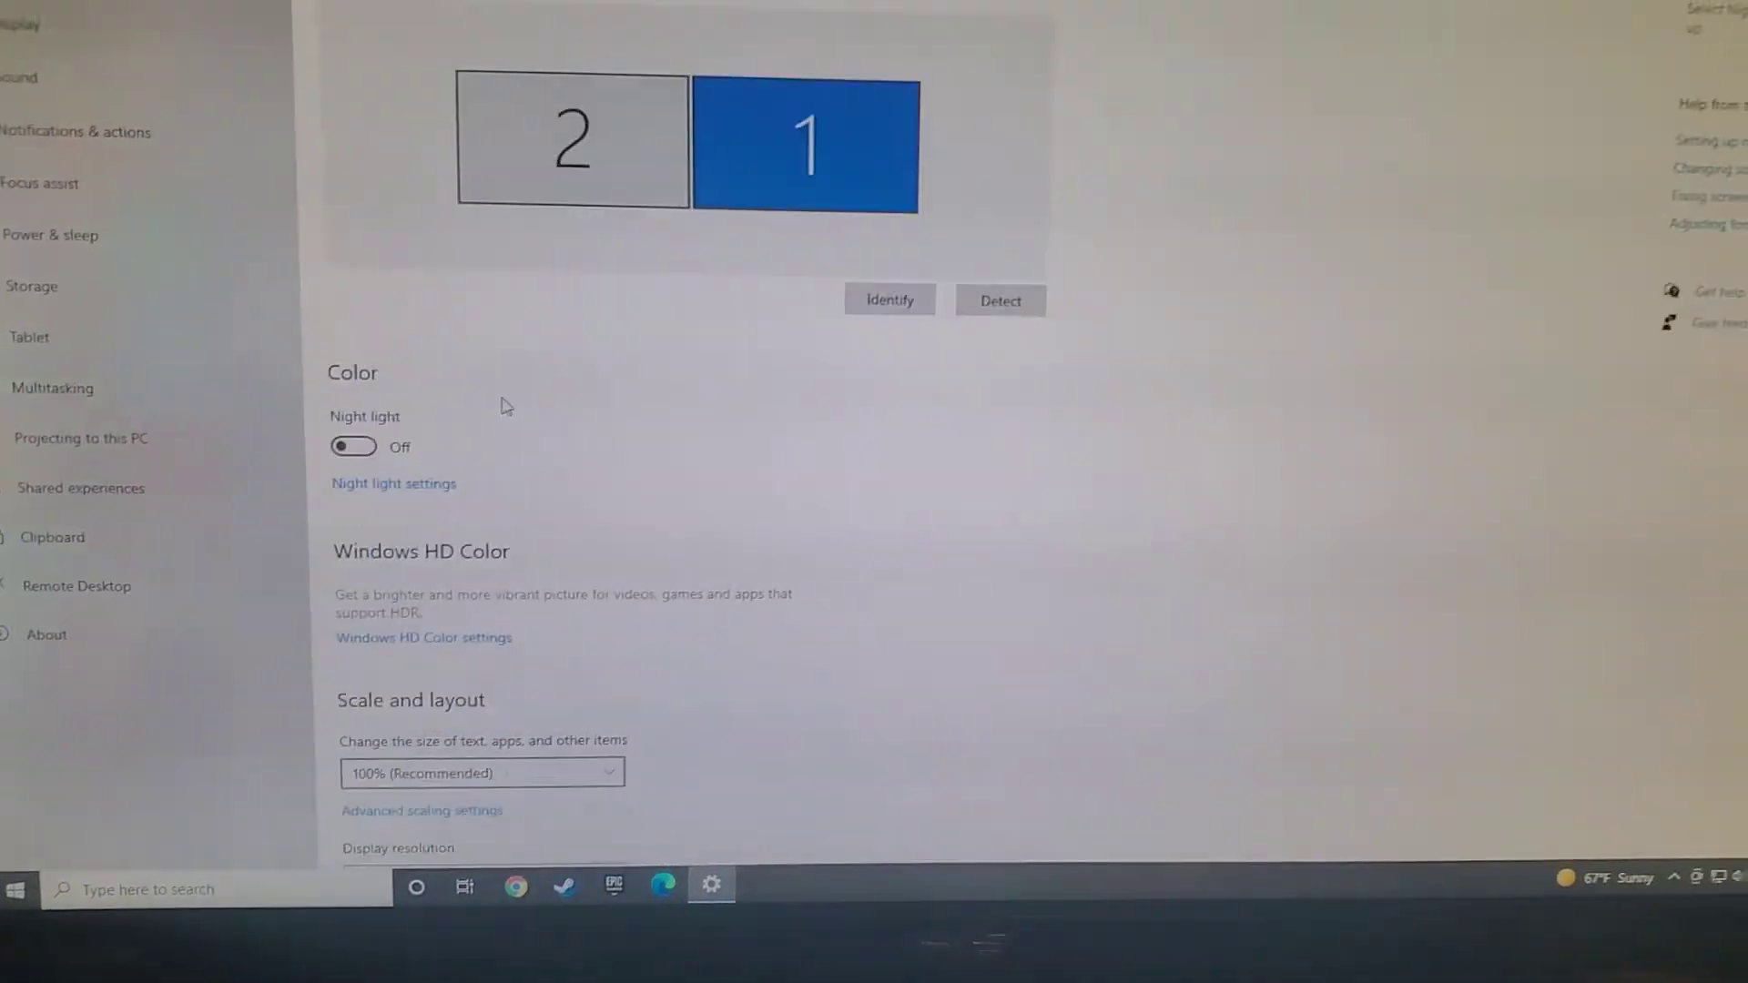